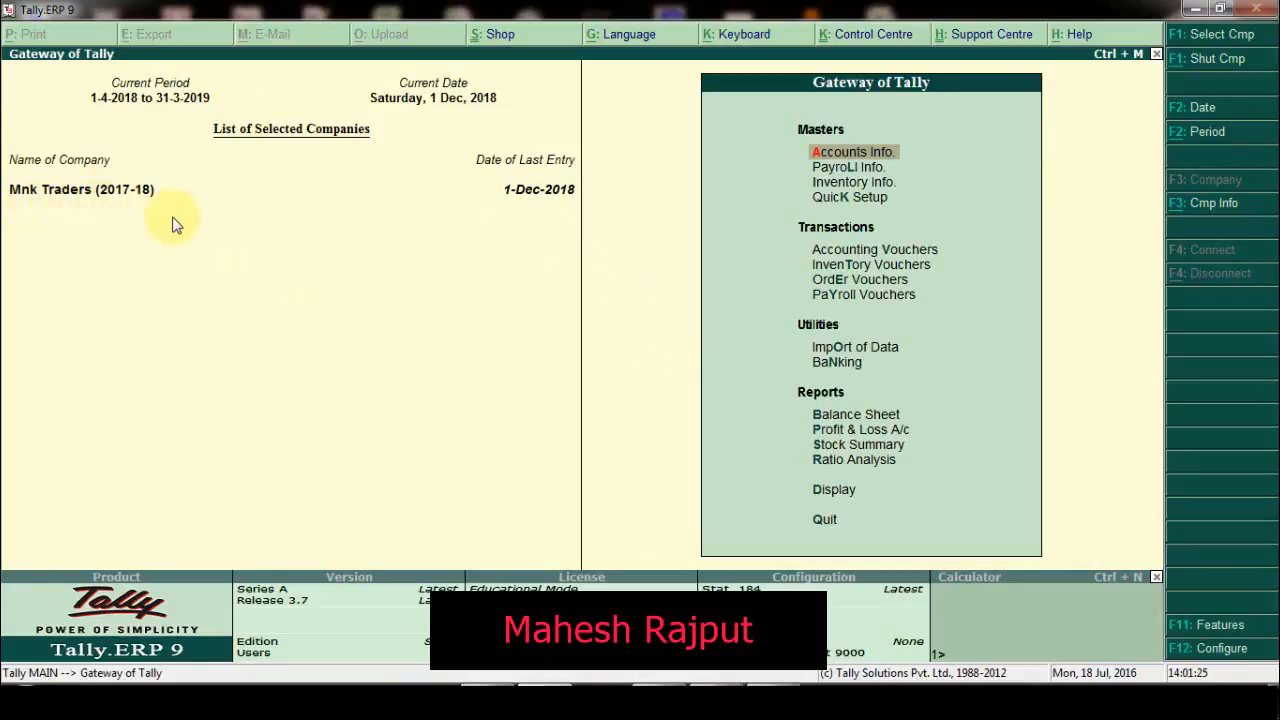
Open the Split Company Data options from the company information.
{"action": "key", "text": "alt+F3"}
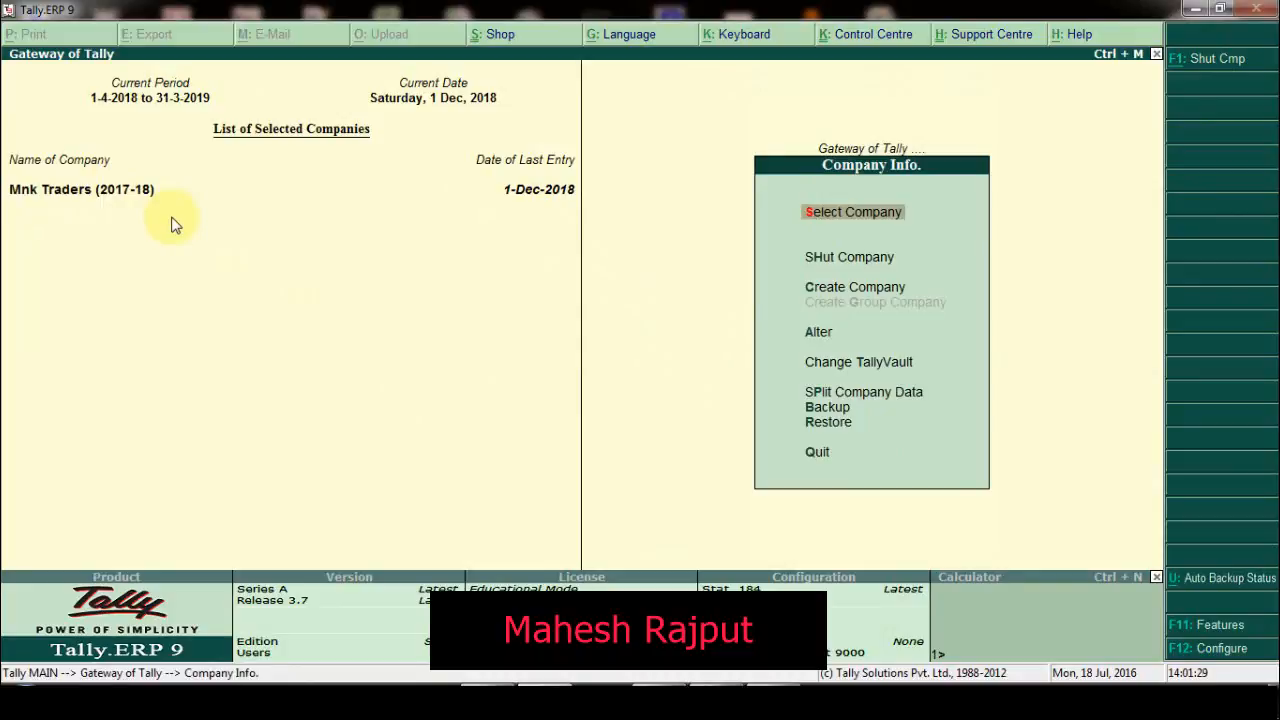
{"action": "key", "text": "Down"}
{"action": "key", "text": "Down"}
{"action": "key", "text": "Down"}
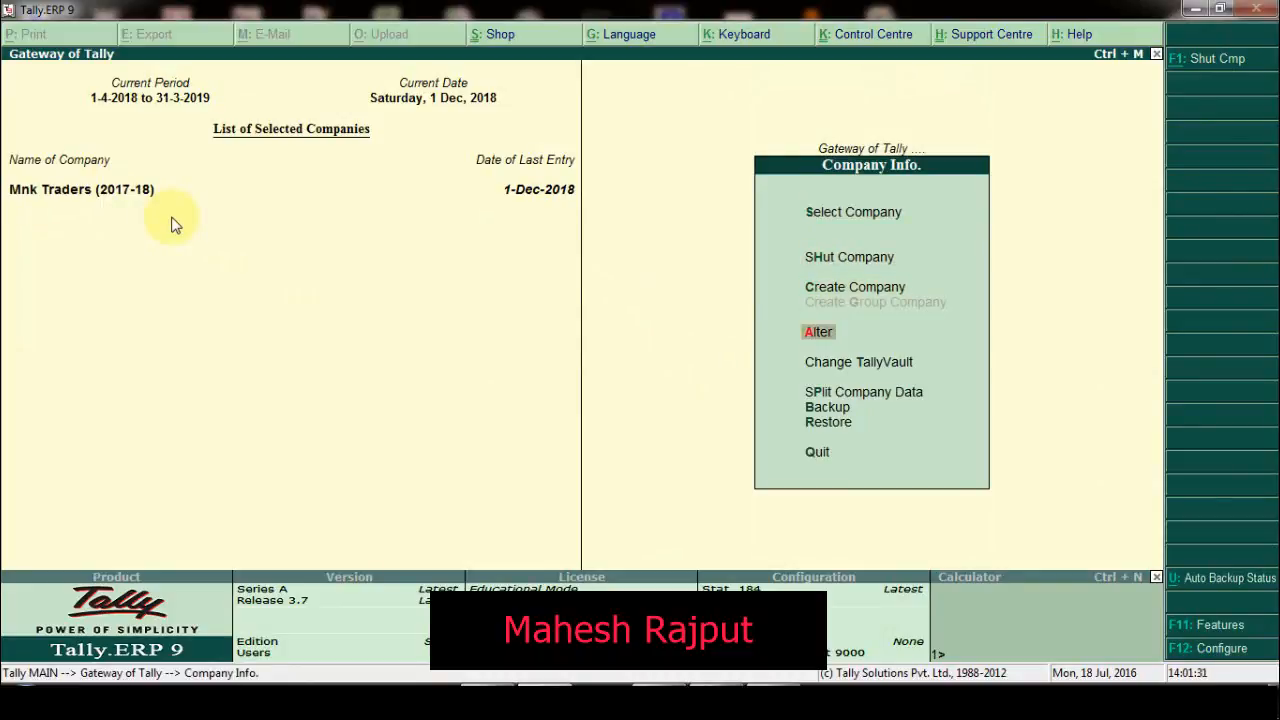
{"action": "key", "text": "Down"}
{"action": "key", "text": "Down"}
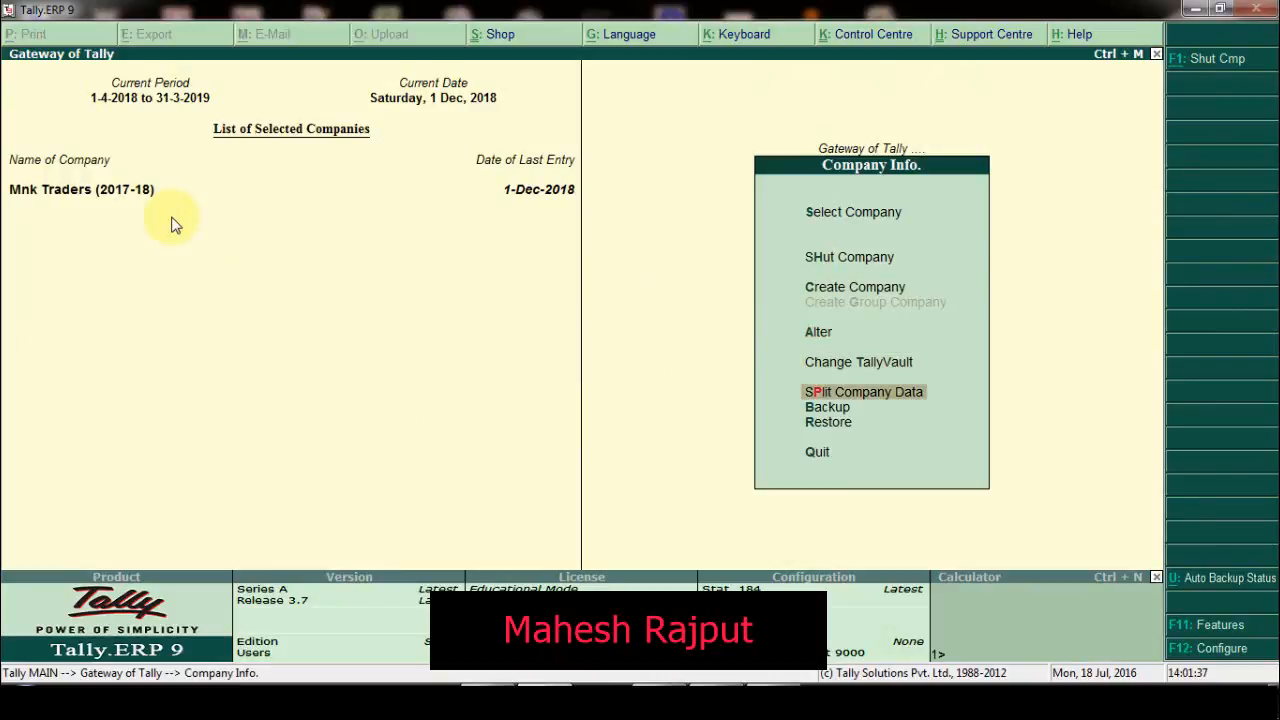
{"action": "key", "text": "Return"}
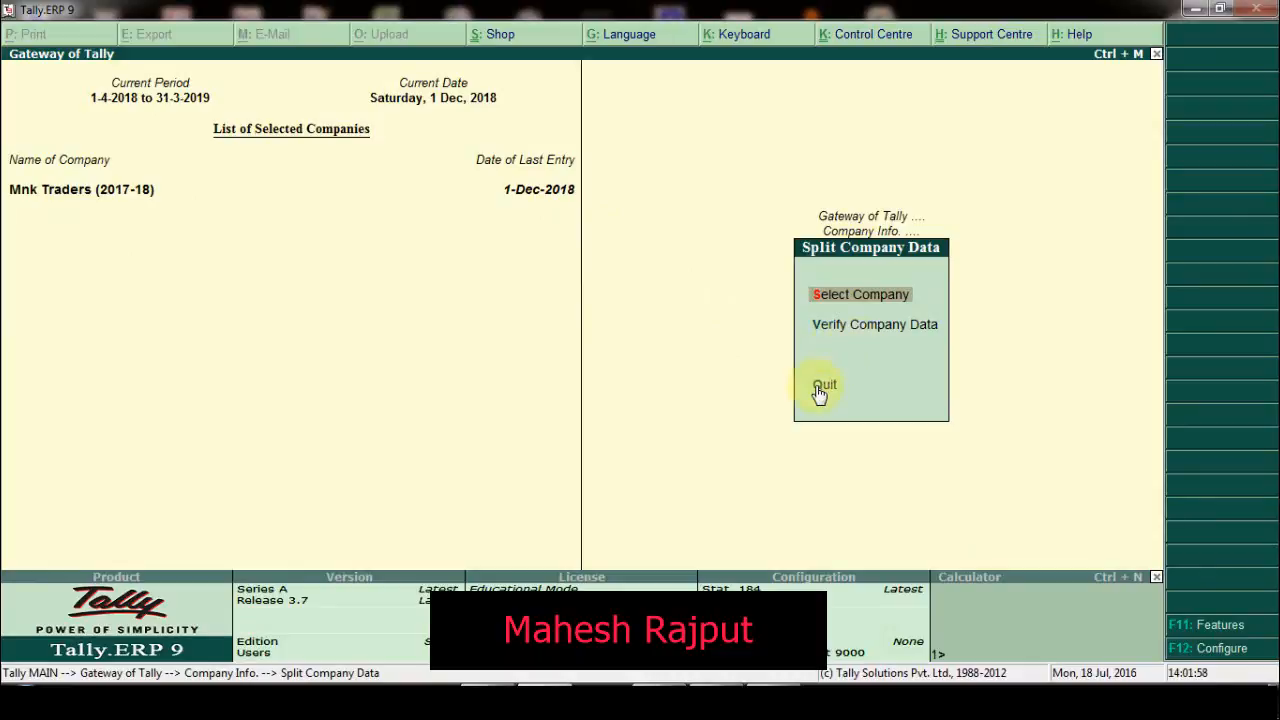
Verify the data of Mnk Traders (2017-18) for possible split errors and close the report.
{"action": "key", "text": "Down"}
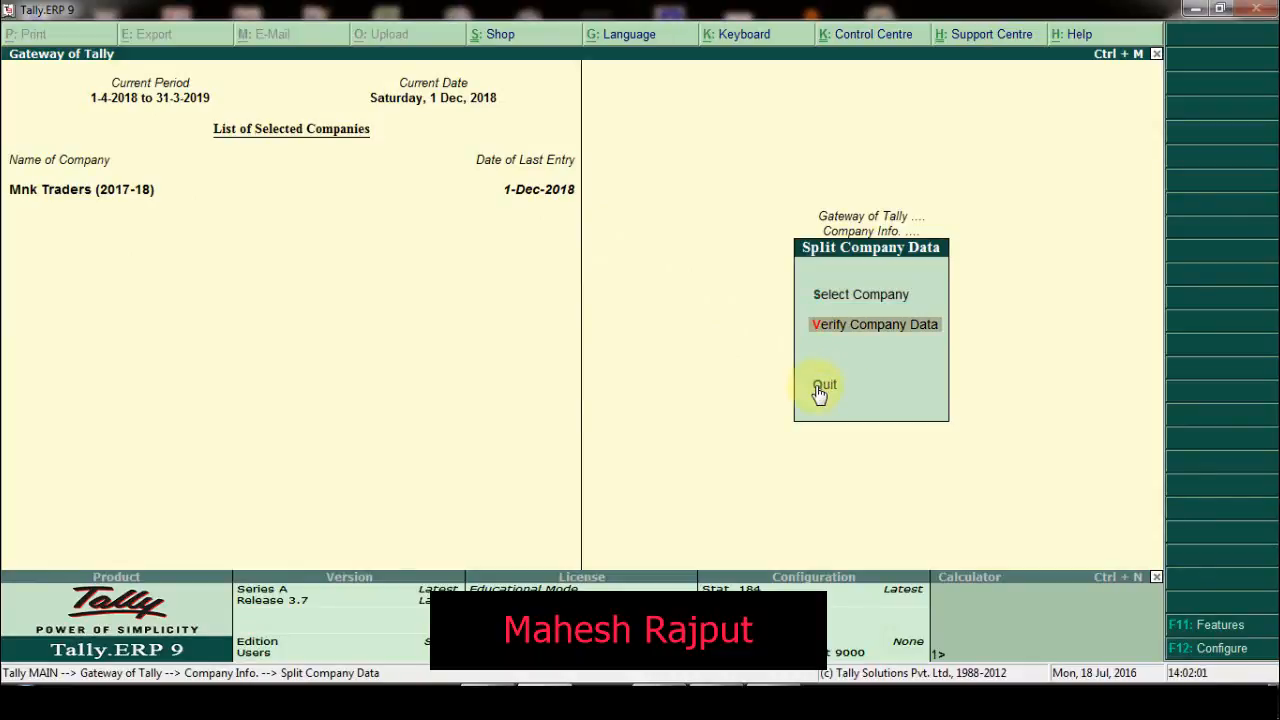
{"action": "key", "text": "Return"}
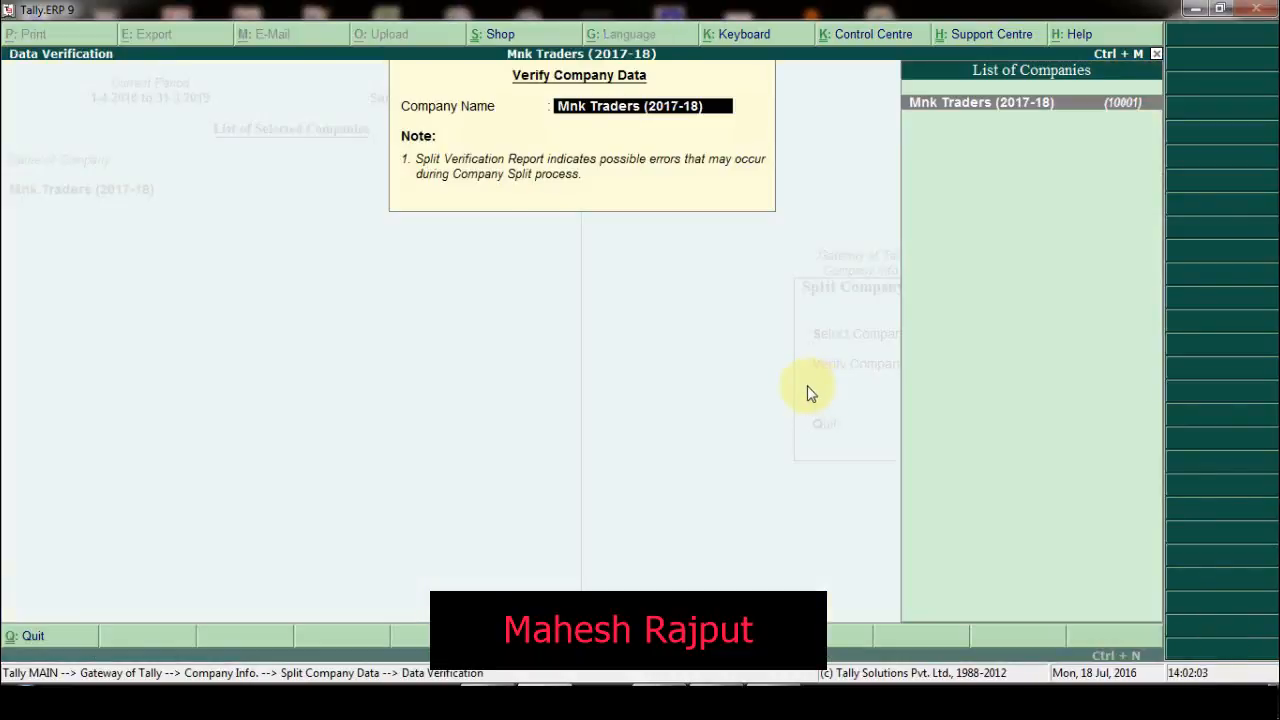
{"action": "key", "text": "Return"}
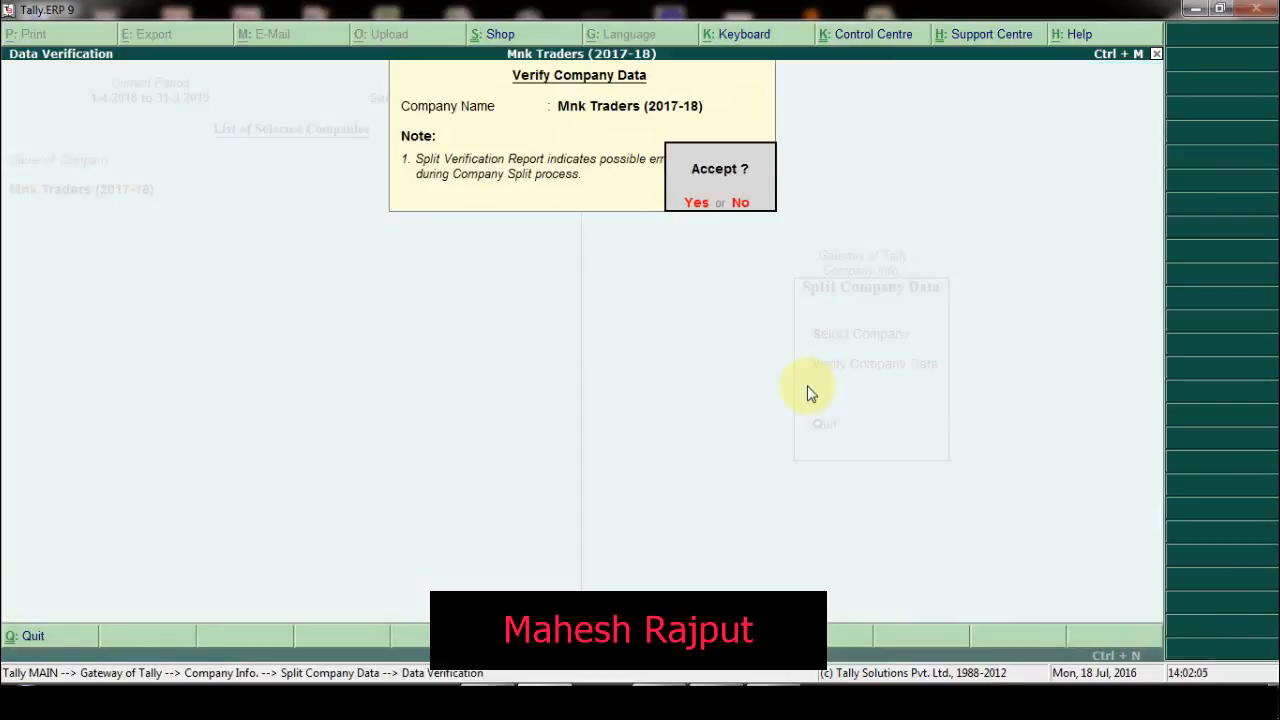
{"action": "key", "text": "Return"}
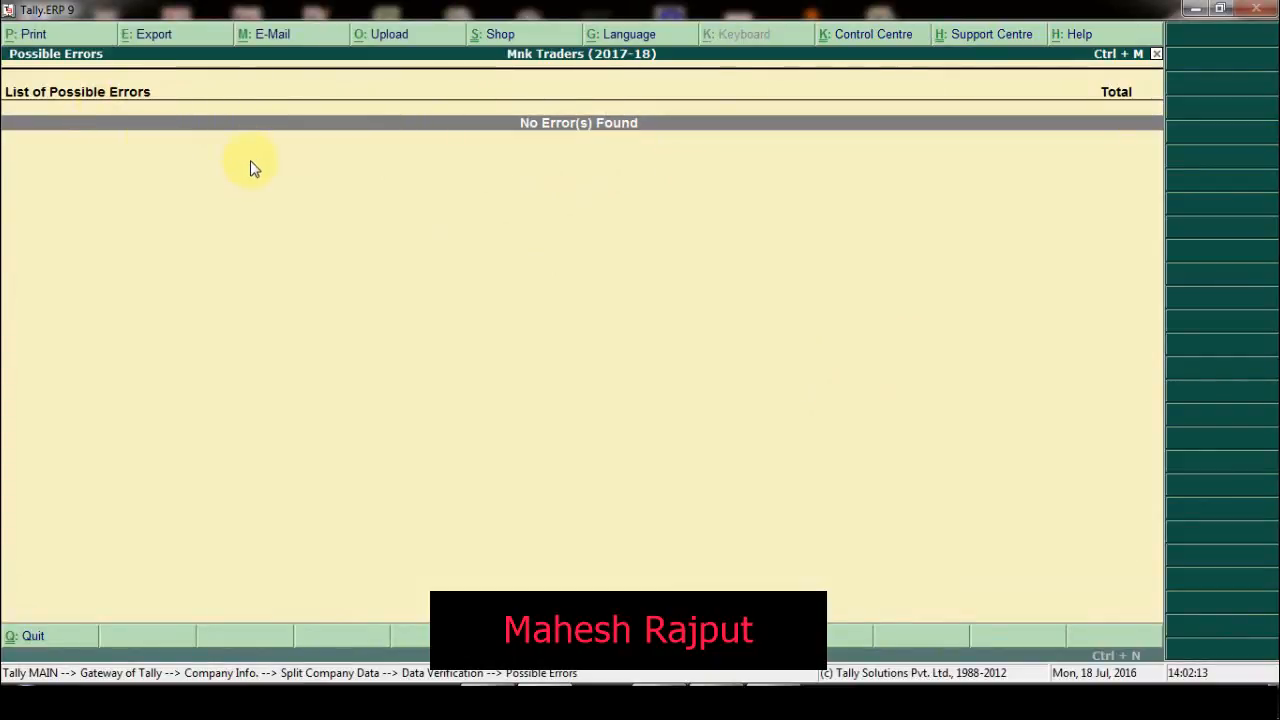
{"action": "key", "text": "Escape"}
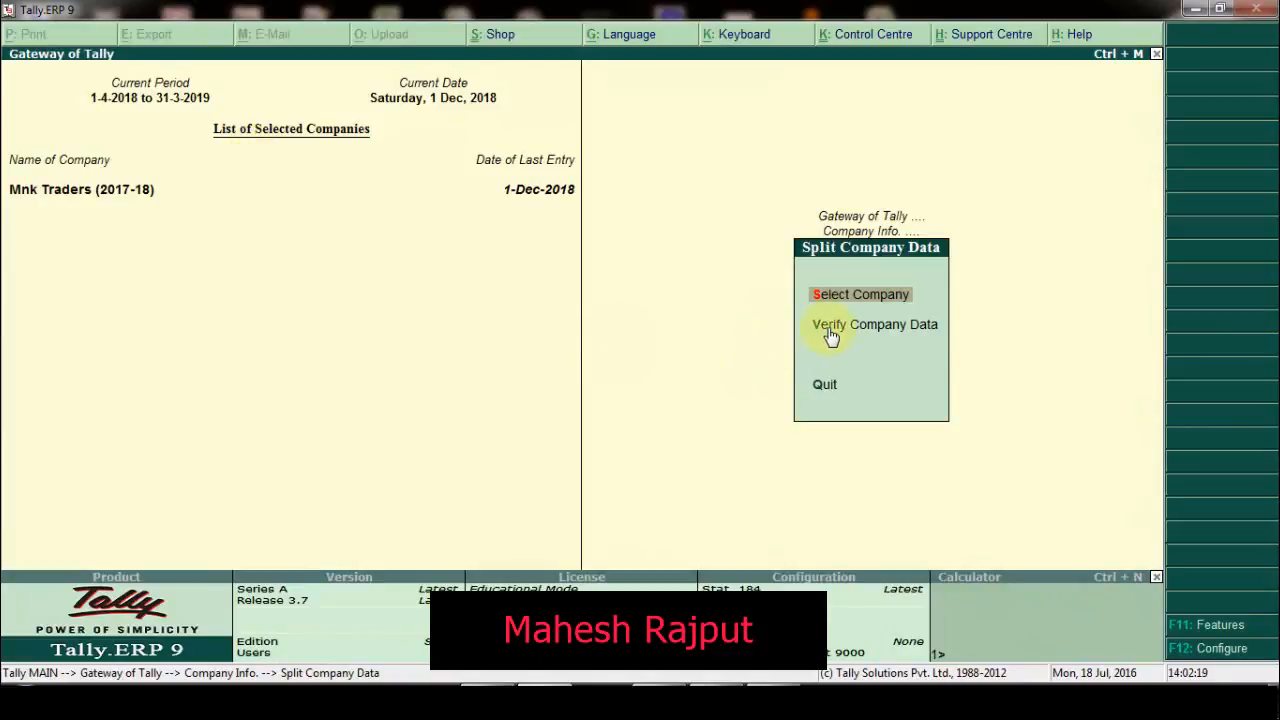
Split the data of Mnk Traders (2017-18) into two companies, with 1-Sep-2018 as the split date.
{"action": "key", "text": "Return"}
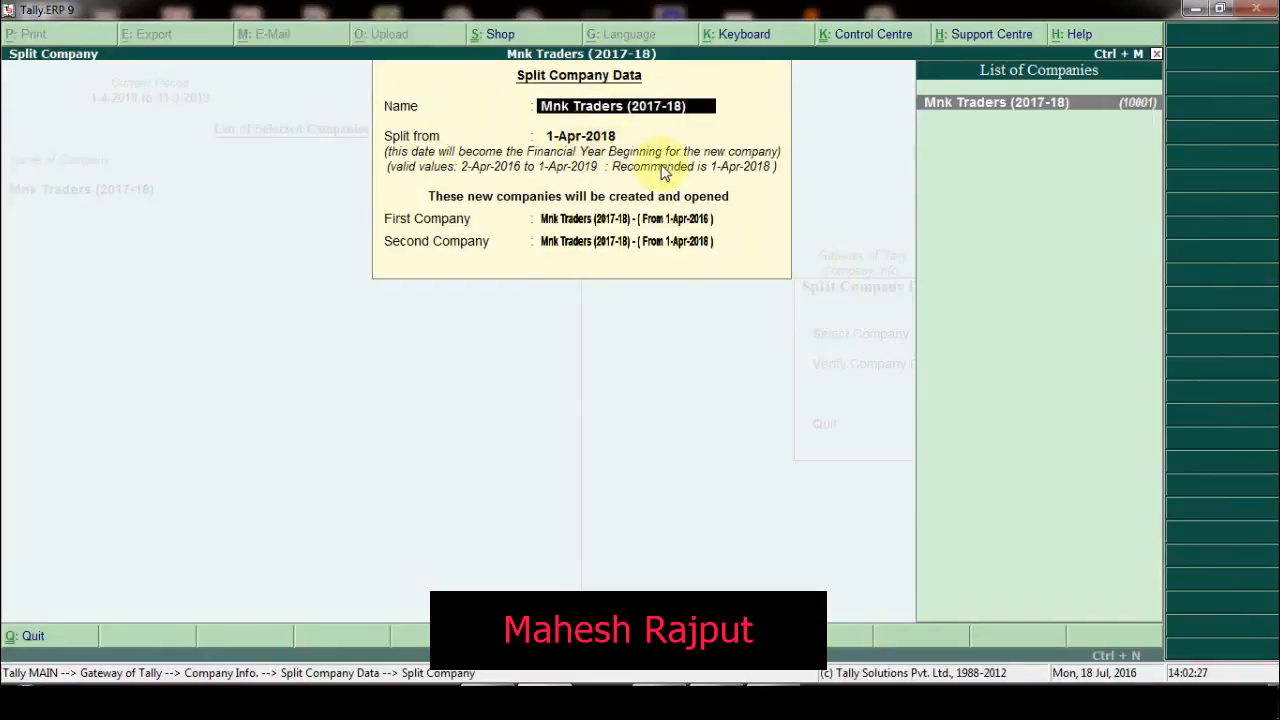
{"action": "key", "text": "Return"}
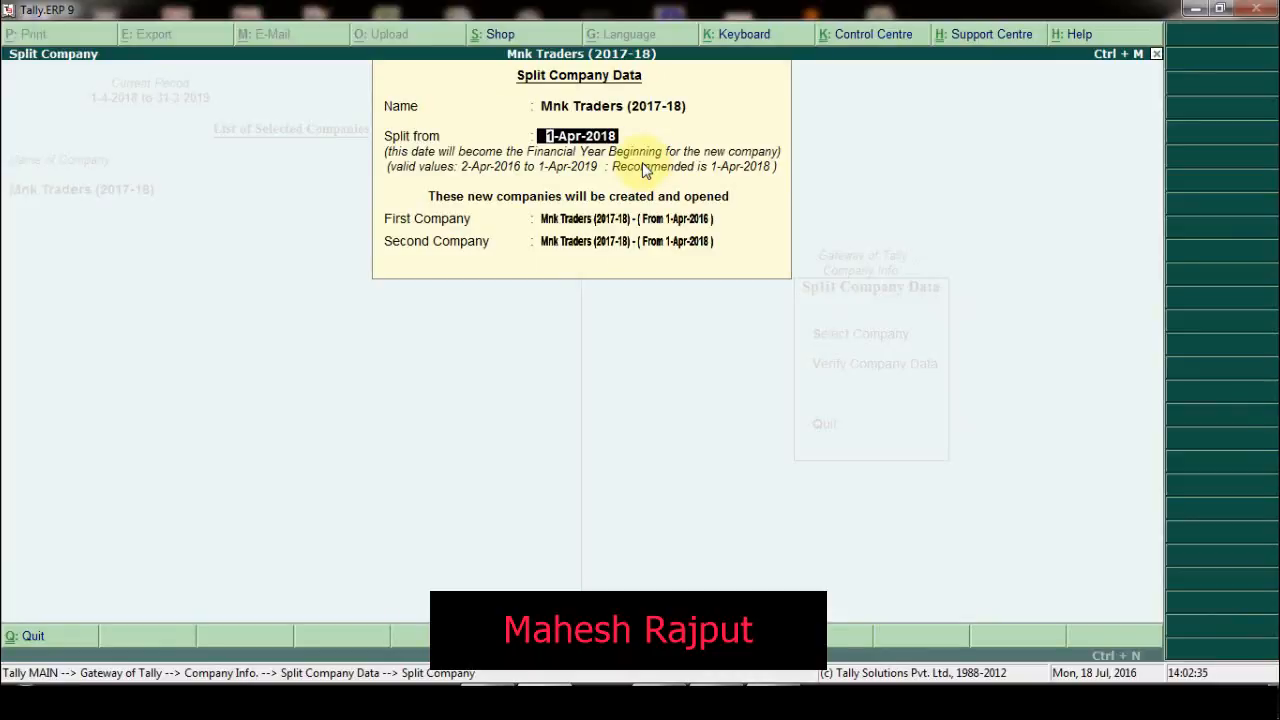
{"action": "type", "text": "1 9"}
{"action": "key", "text": "Return"}
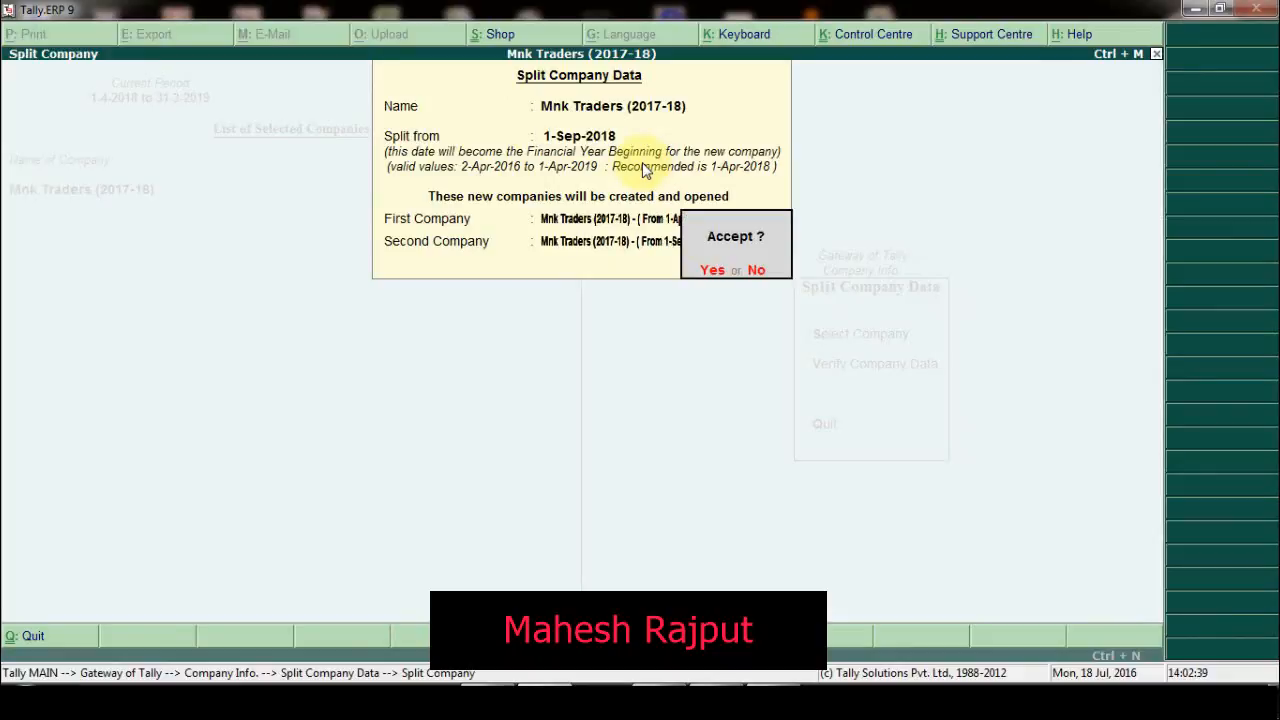
{"action": "key", "text": "n"}
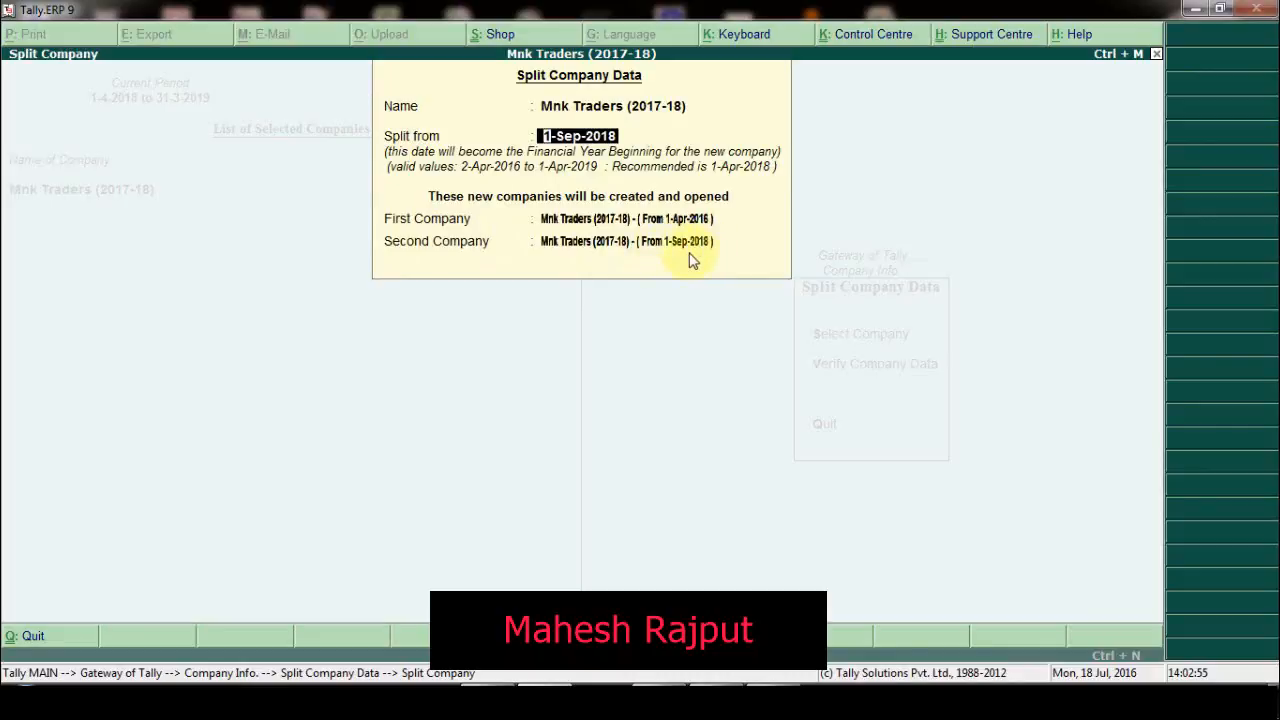
{"action": "key", "text": "Return"}
{"action": "key", "text": "Return"}
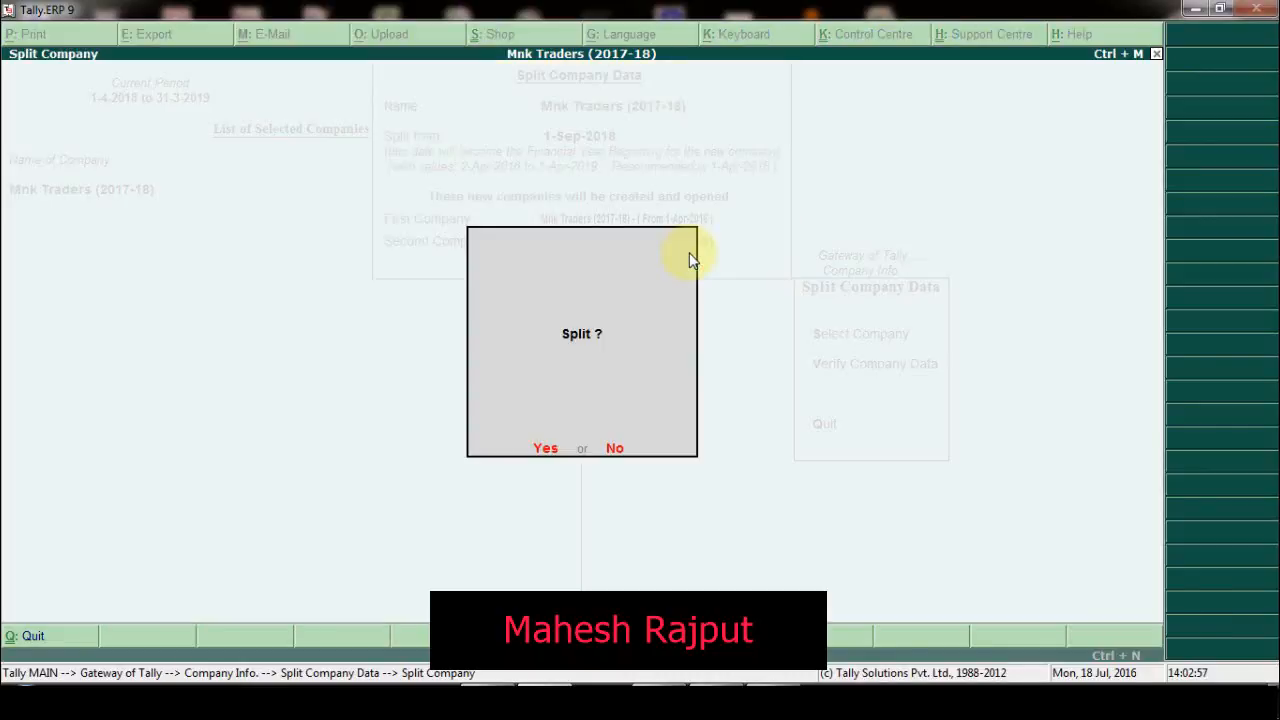
{"action": "key", "text": "Return"}
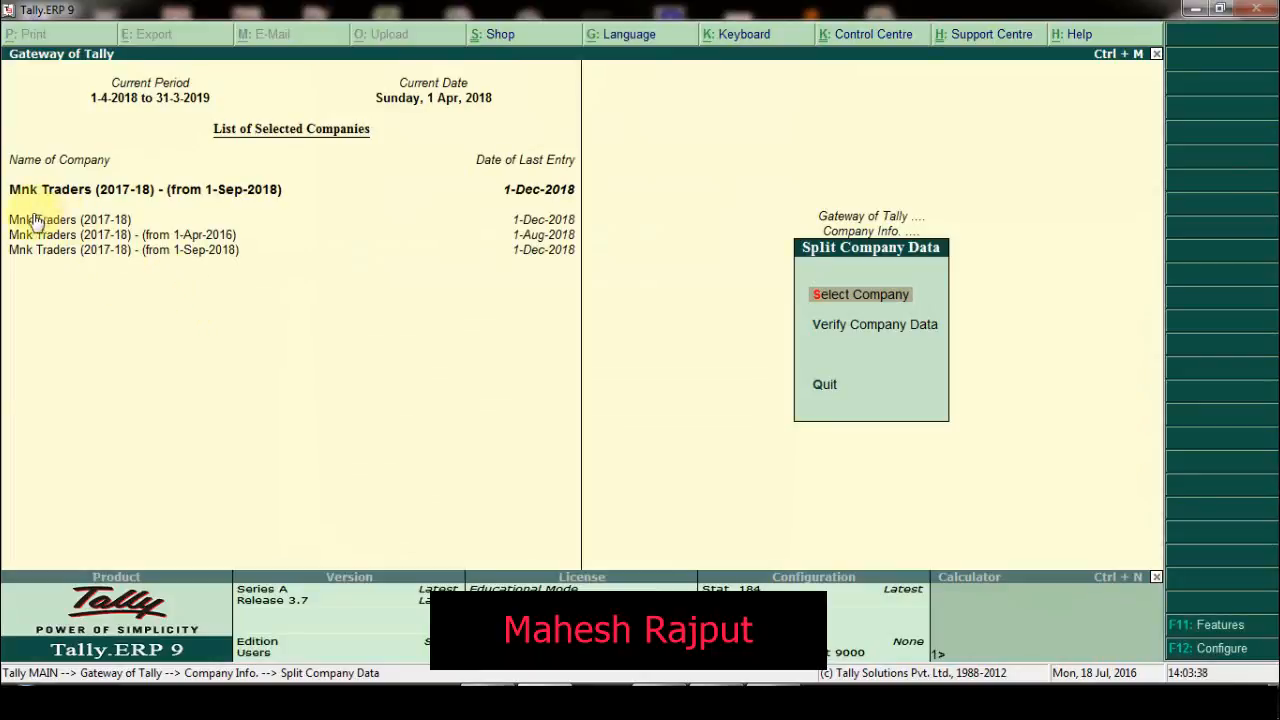
Leave the company split options and make Mnk Traders (2017-18) - (from 1-Apr-2016) the active company.
{"action": "left_click", "coordinate": [105, 219]}
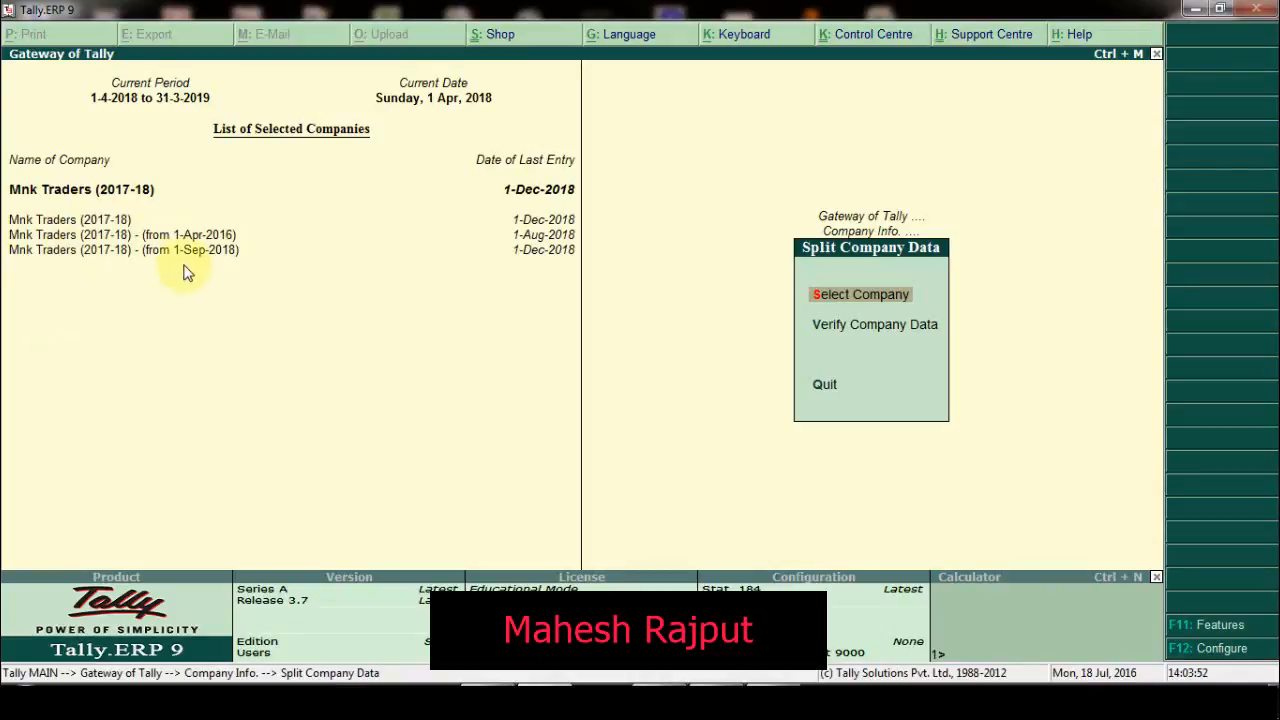
{"action": "key", "text": "Down"}
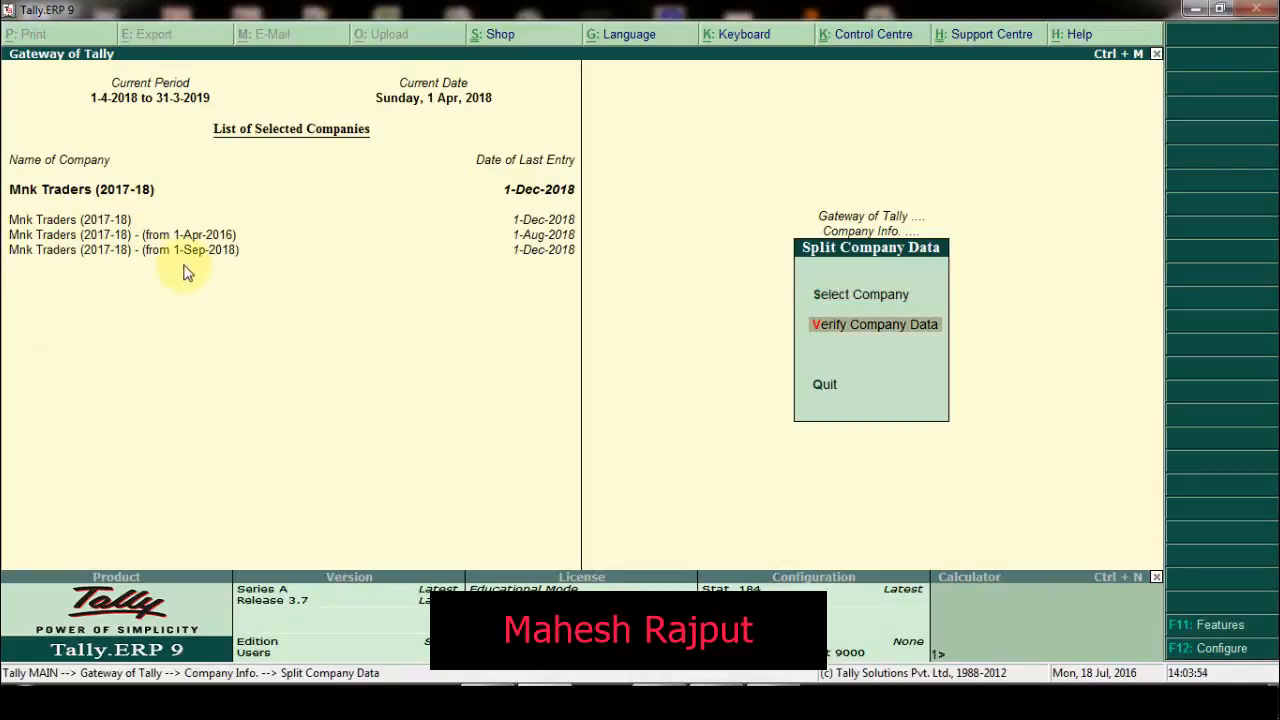
{"action": "key", "text": "Escape"}
{"action": "key", "text": "Escape"}
{"action": "left_click", "coordinate": [176, 236]}
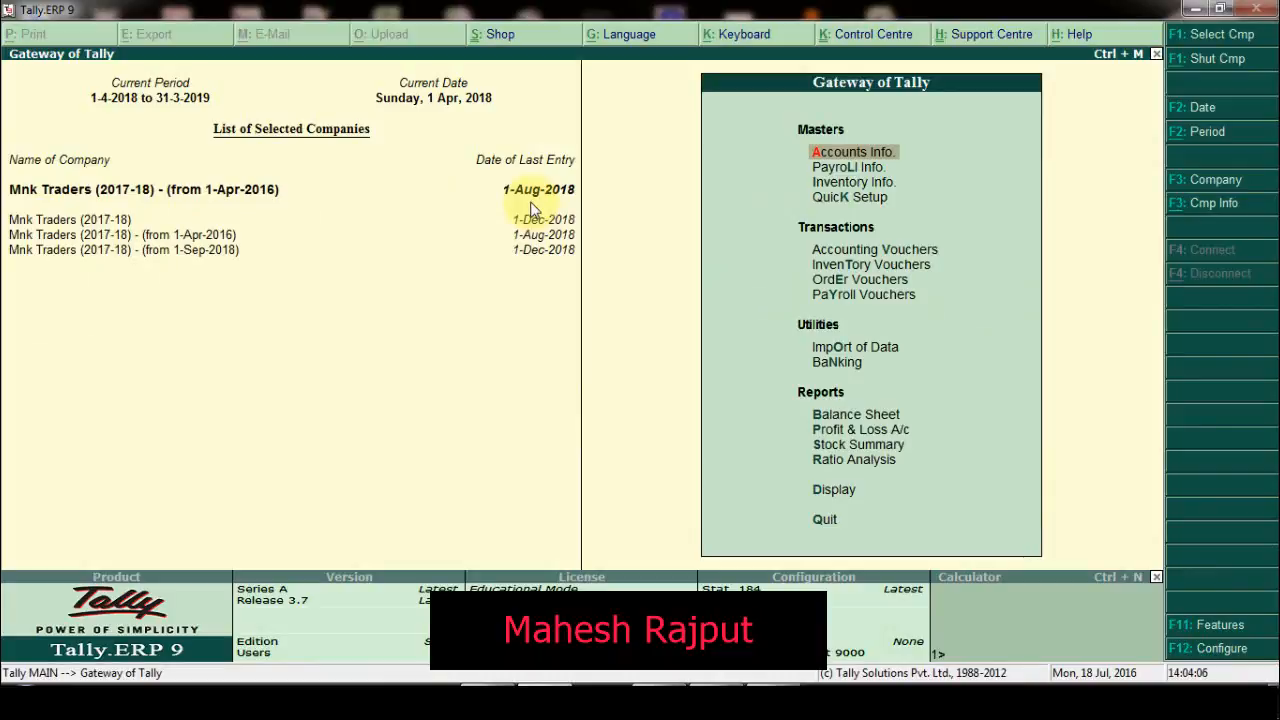
Display the active company's Day Book for the period 1-4-2018 to 1-9-2018.
{"action": "key", "text": "d"}
{"action": "key", "text": "a"}
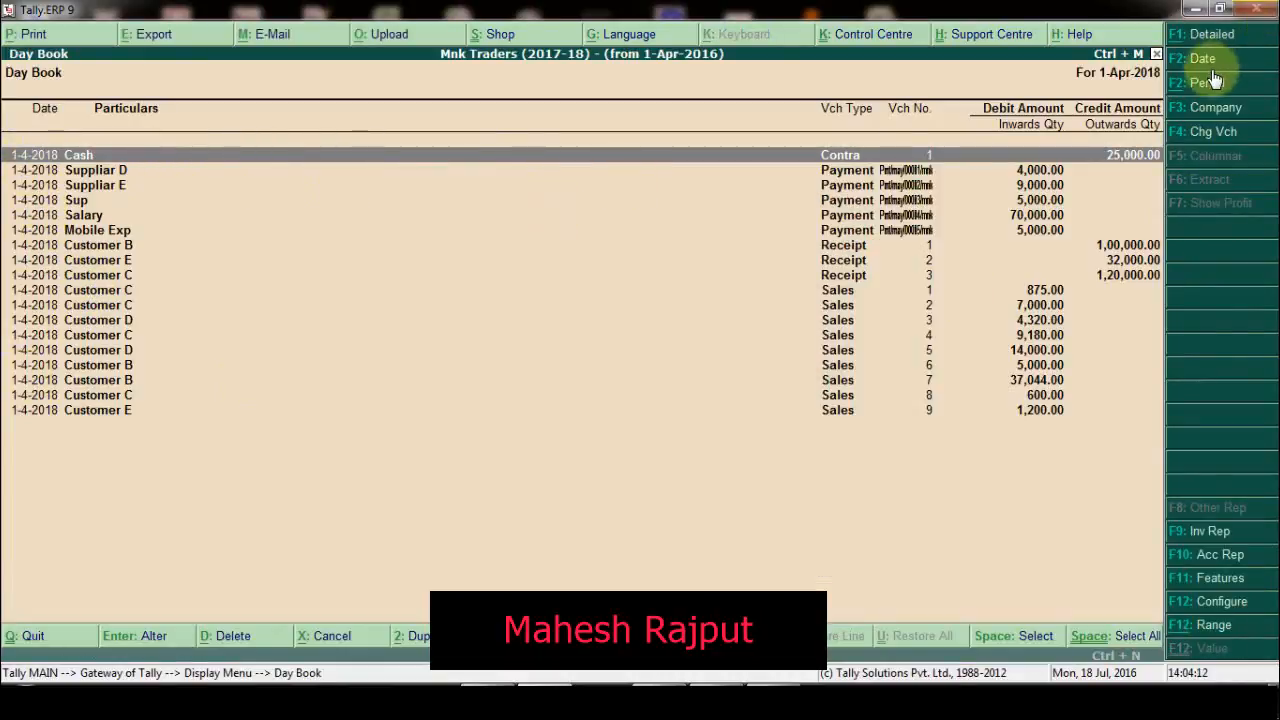
{"action": "left_click", "coordinate": [1203, 85]}
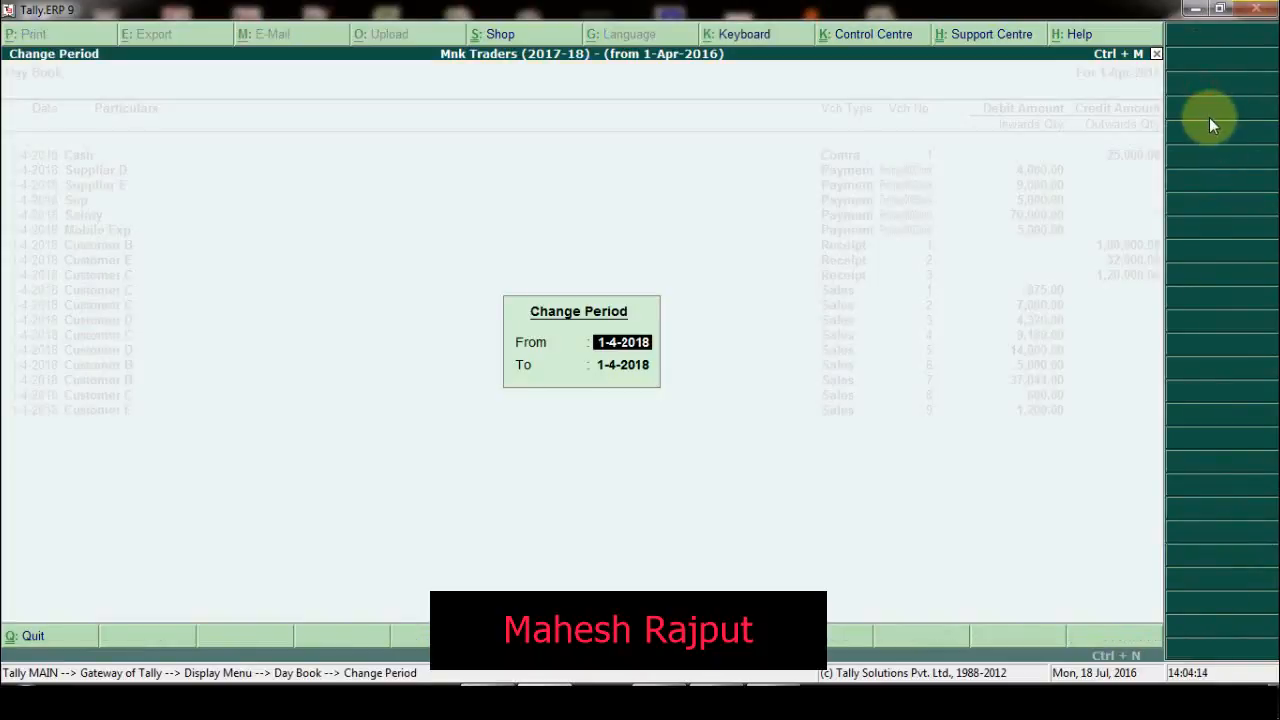
{"action": "type", "text": "1"}
{"action": "key", "text": "Return"}
{"action": "type", "text": "1-9"}
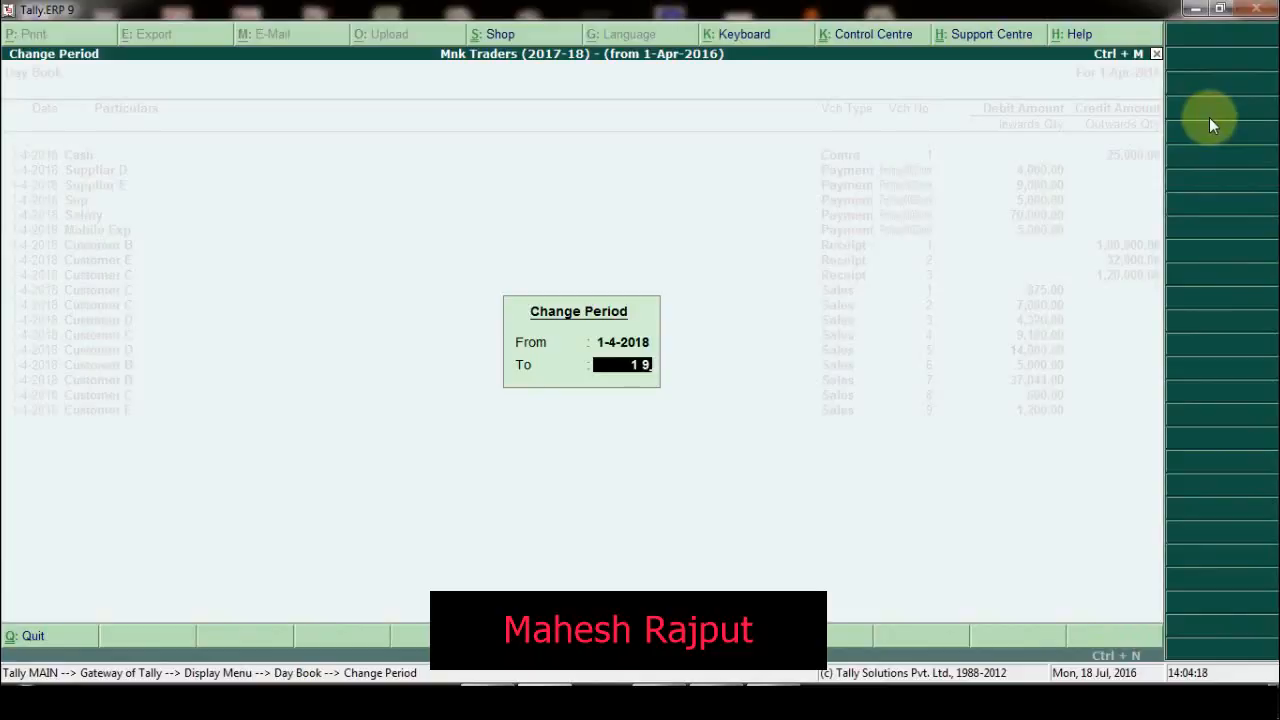
{"action": "key", "text": "Return"}
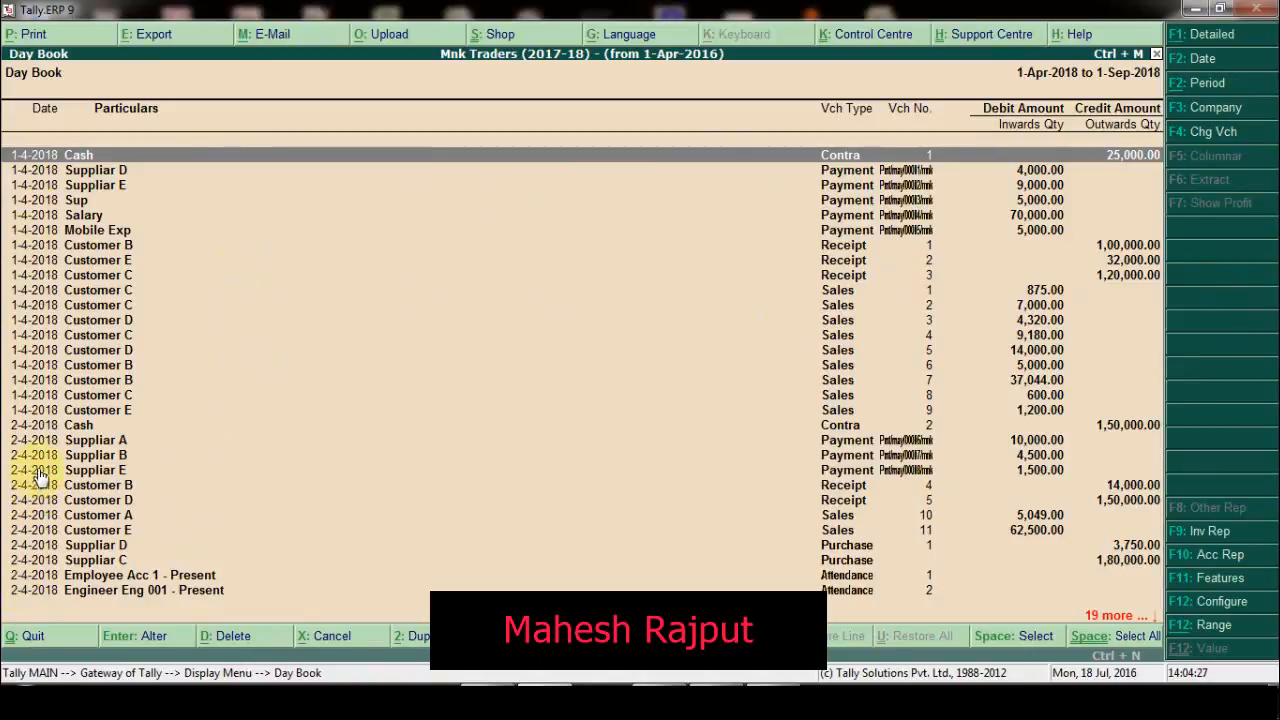
Examine the dates of the Day Book vouchers through to the last entry, and close the report.
{"action": "key", "text": "Down"}
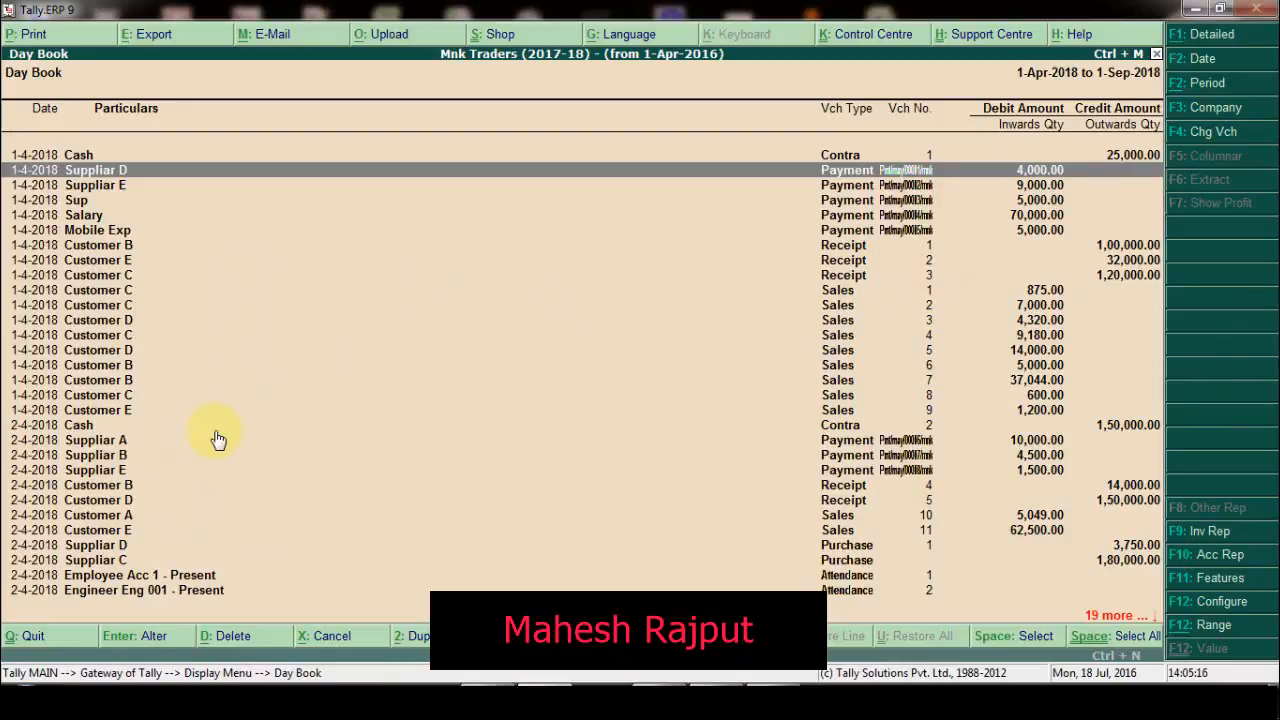
{"action": "key", "text": "Down"}
{"action": "key", "text": "Down"}
{"action": "key", "text": "Down"}
{"action": "key", "text": "Down"}
{"action": "key", "text": "Down"}
{"action": "key", "text": "Down"}
{"action": "key", "text": "Down"}
{"action": "key", "text": "Down"}
{"action": "key", "text": "Down"}
{"action": "key", "text": "Down"}
{"action": "key", "text": "Down"}
{"action": "key", "text": "Down"}
{"action": "key", "text": "Down"}
{"action": "key", "text": "Down"}
{"action": "key", "text": "Down"}
{"action": "key", "text": "Down"}
{"action": "key", "text": "Down"}
{"action": "key", "text": "Down"}
{"action": "key", "text": "Down"}
{"action": "key", "text": "Down"}
{"action": "key", "text": "Down"}
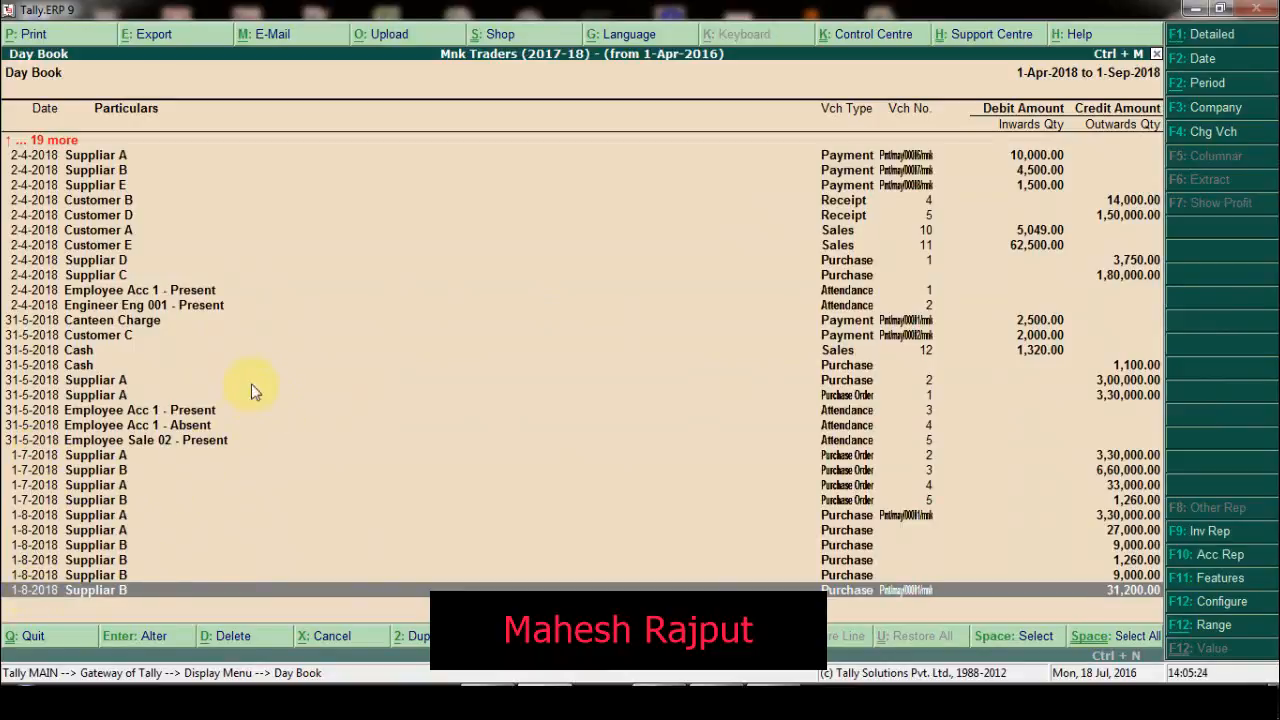
{"action": "key", "text": "Escape"}
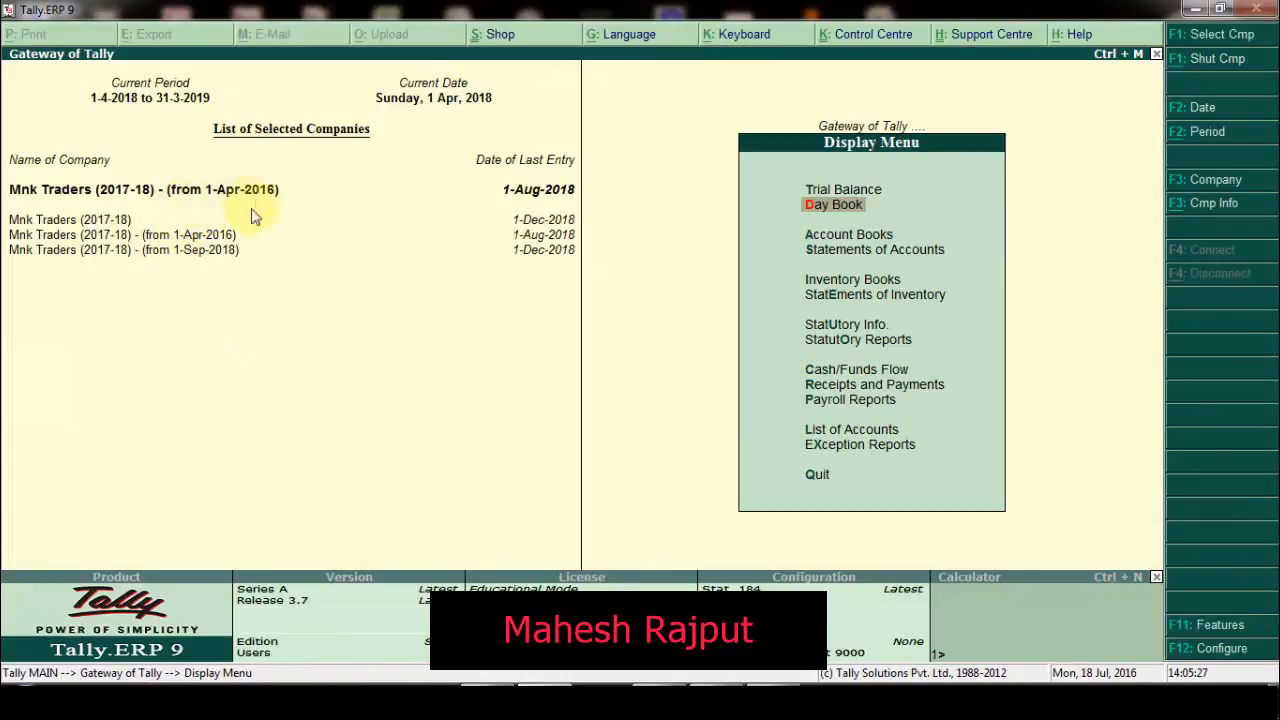
Make Mnk Traders (2017-18) - (from 1-Sep-2018) the active company and return to the Gateway of Tally.
{"action": "left_click", "coordinate": [185, 251]}
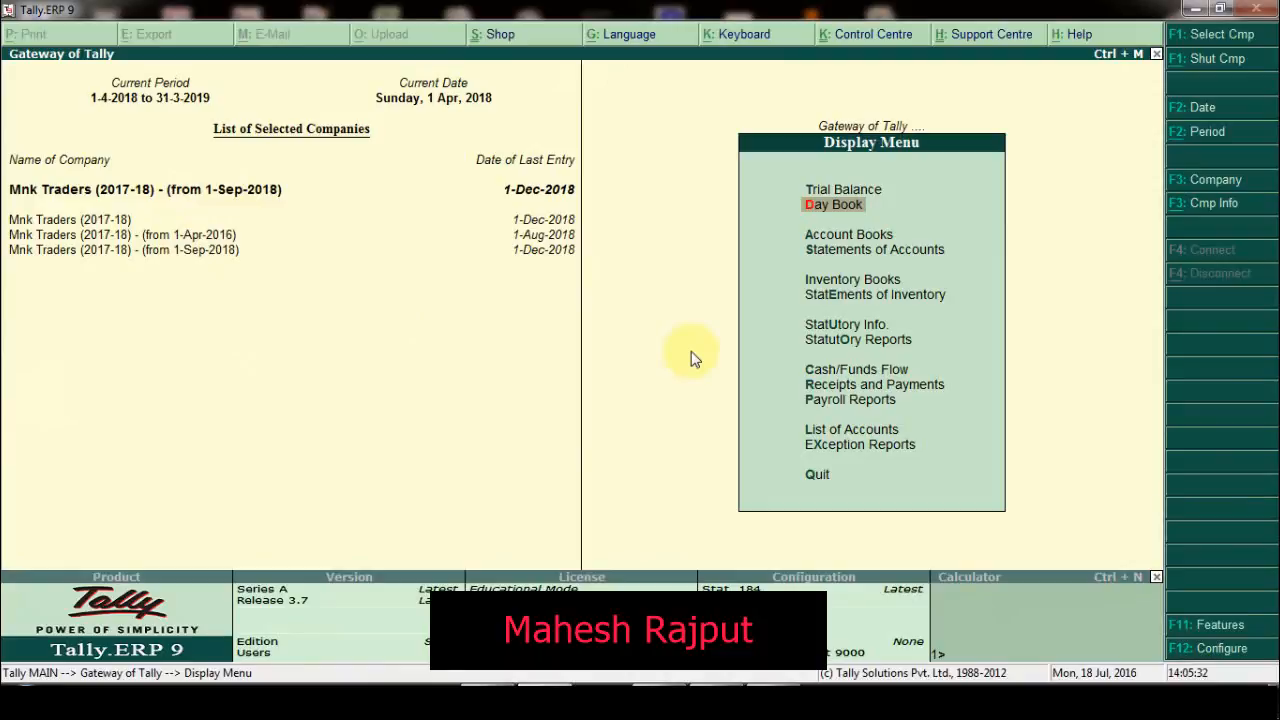
{"action": "key", "text": "t"}
{"action": "key", "text": "Escape"}
{"action": "key", "text": "Escape"}
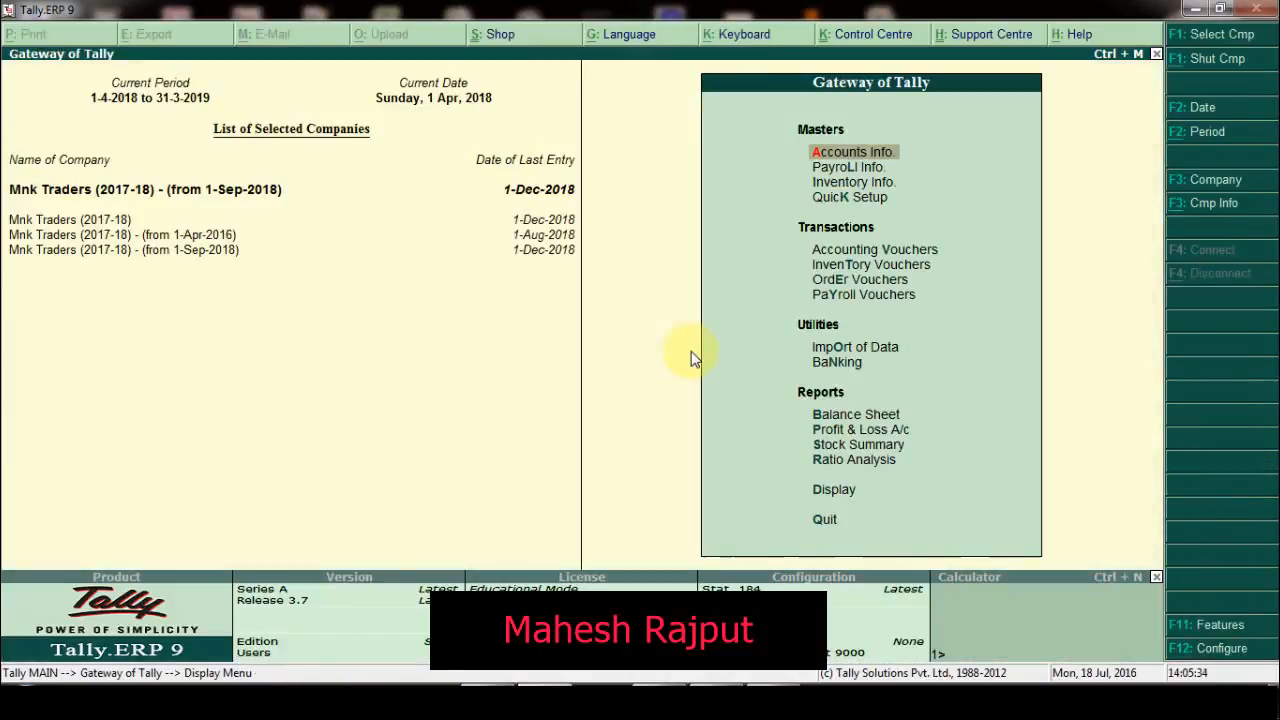
Display the Day Book of the company starting 1-Sep-2018 for the period 1-Sep-2018 to 1-Feb-2019.
{"action": "key", "text": "d"}
{"action": "key", "text": "d"}
{"action": "key", "text": "Return"}
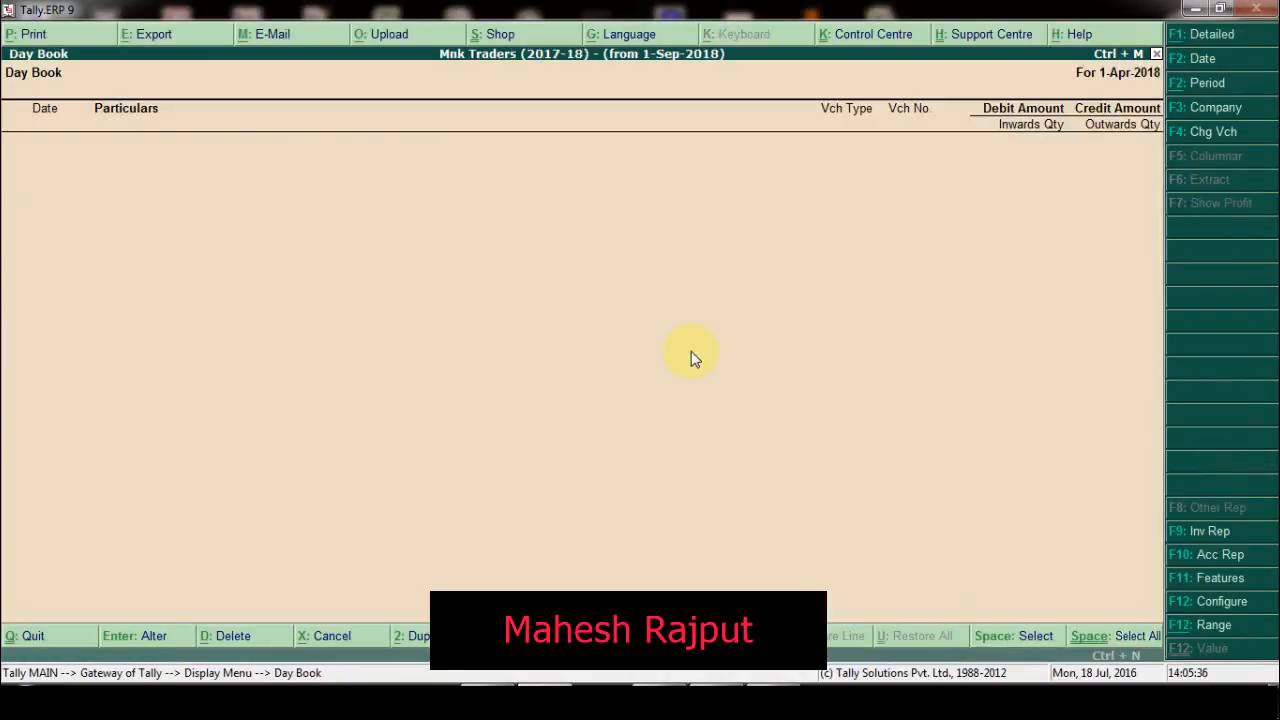
{"action": "left_click", "coordinate": [1205, 83]}
{"action": "type", "text": "12"}
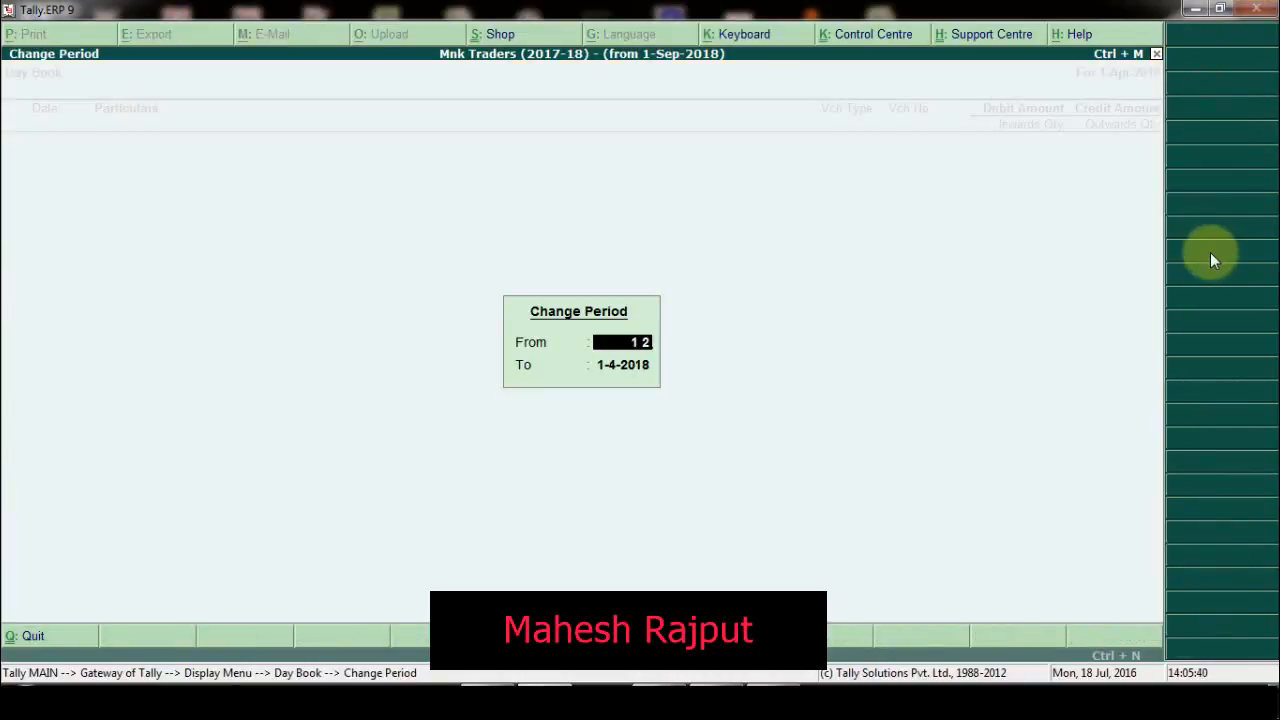
{"action": "key", "text": "BackSpace"}
{"action": "type", "text": "-9"}
{"action": "key", "text": "Return"}
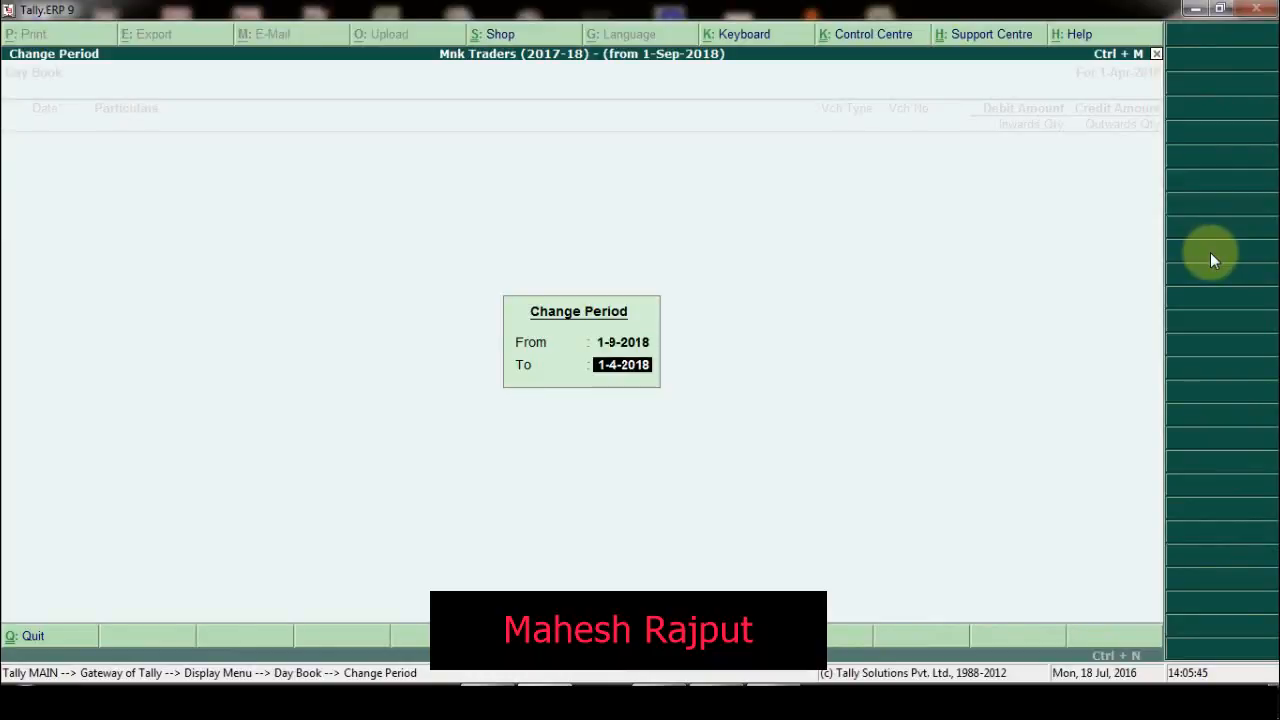
{"action": "key", "text": "BackSpace"}
{"action": "type", "text": "12"}
{"action": "key", "text": "Return"}
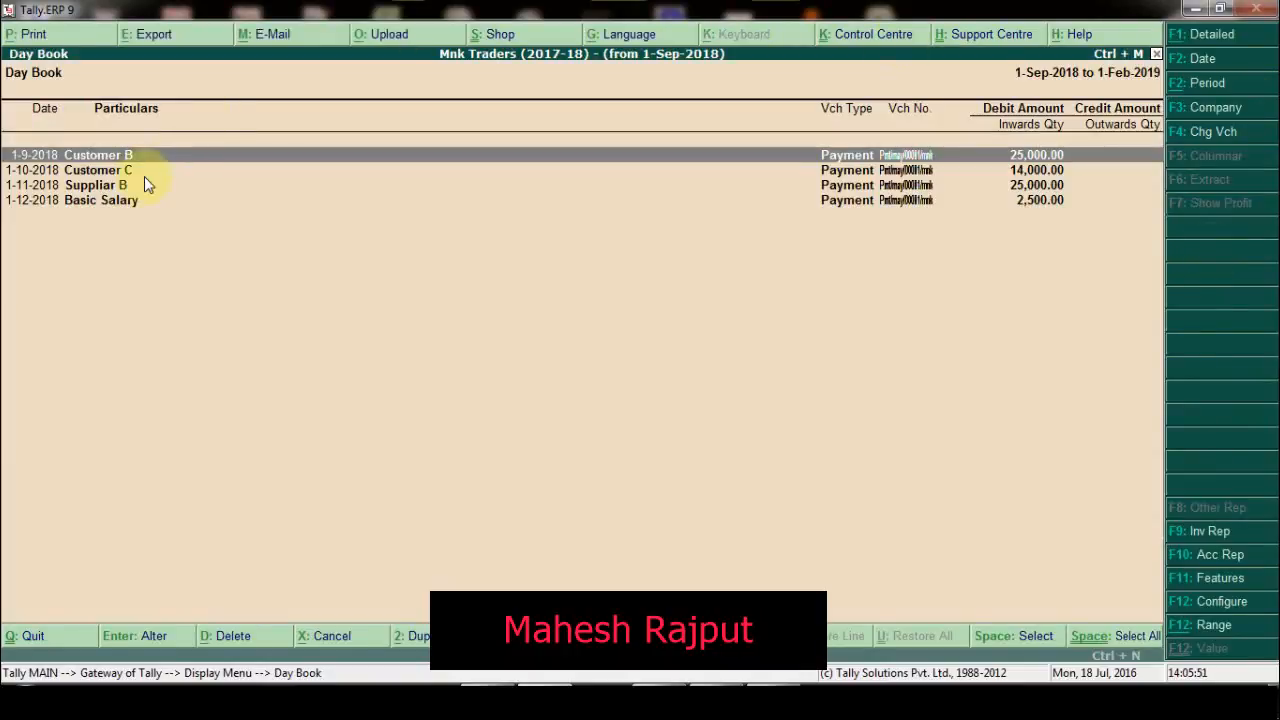